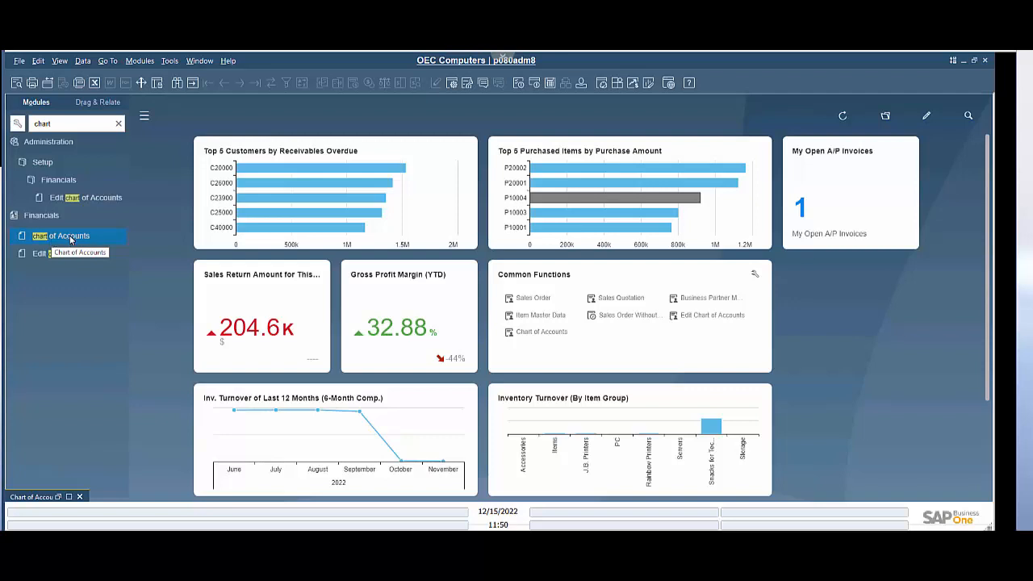
Step: Open the Chart of Accounts in add mode and enter 12345000 as the natural account segment
left_click(57, 493)
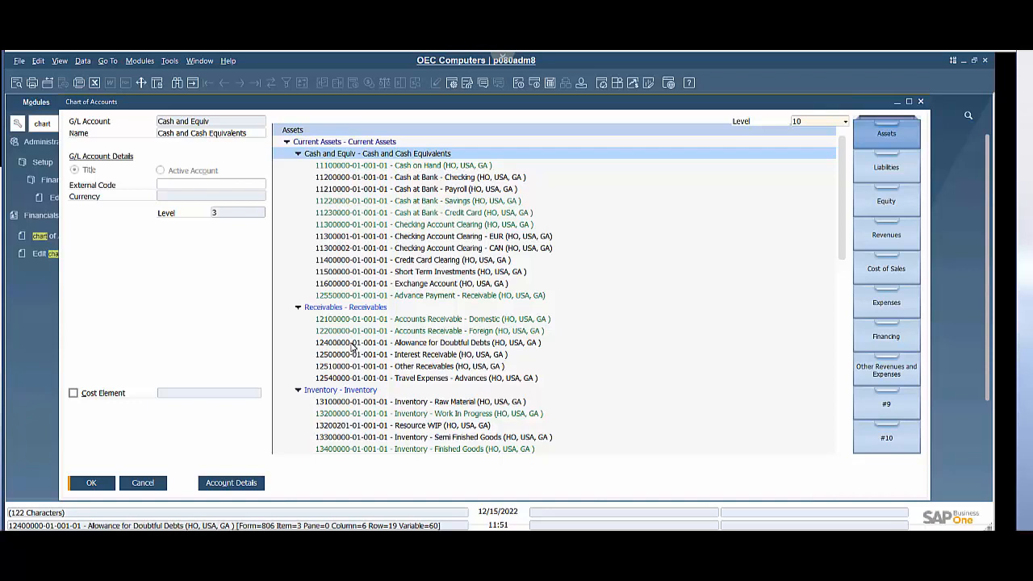
left_click(194, 84)
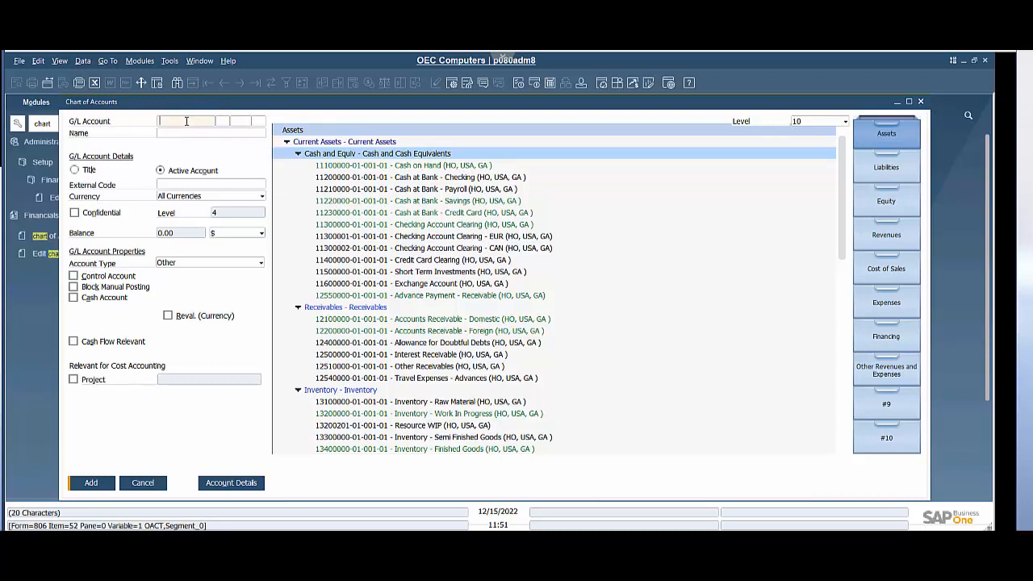
type("12345000")
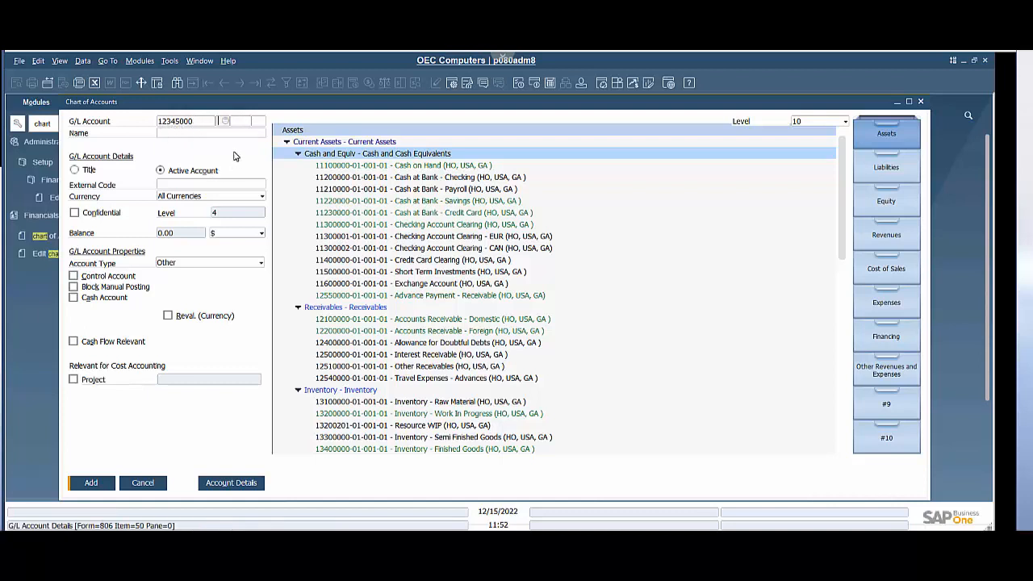
Step: Set the division segment to 01 and choose region 001 from the segment code list
type("01")
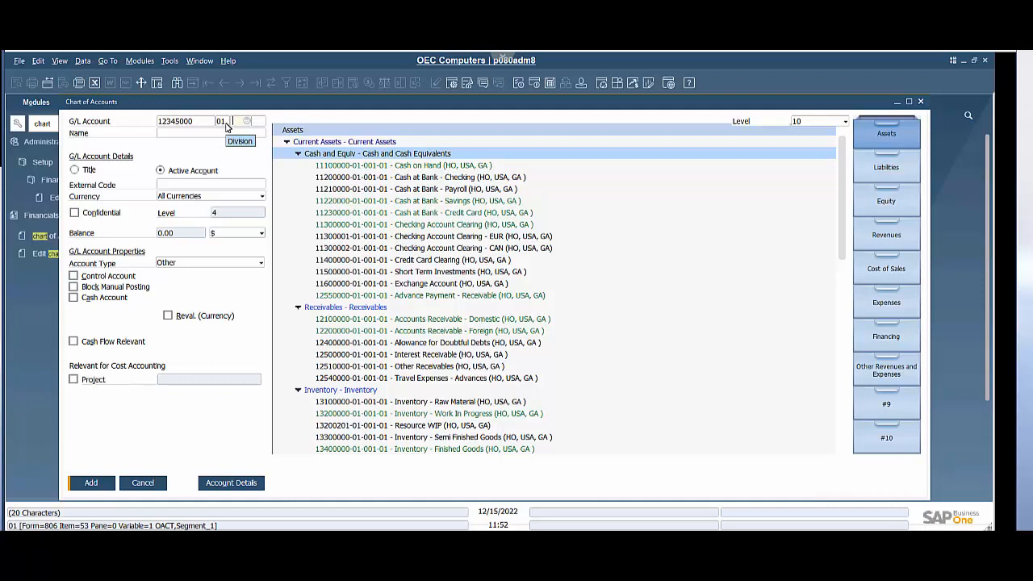
double_click(226, 122)
type("01")
left_click(239, 122)
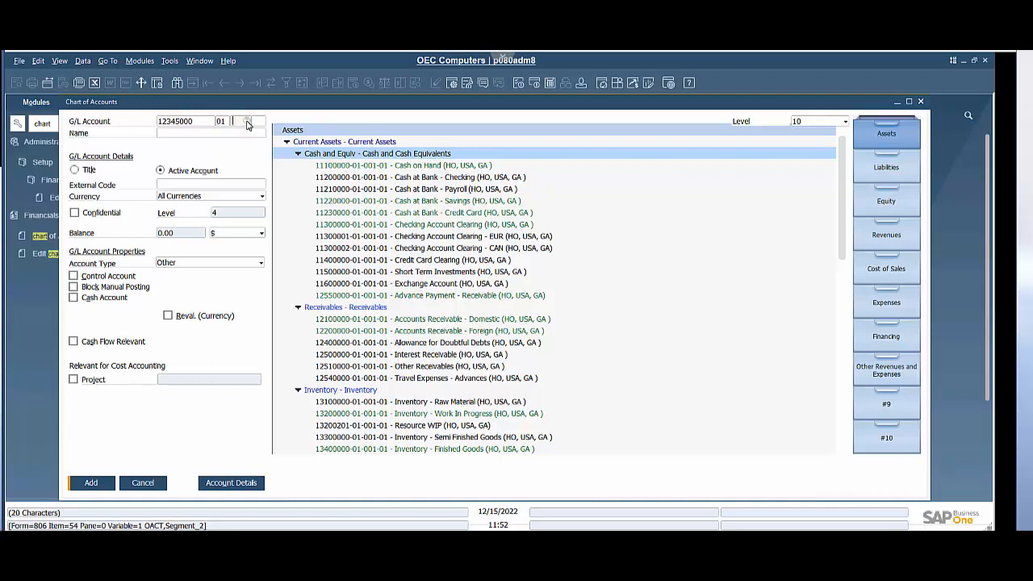
left_click(247, 122)
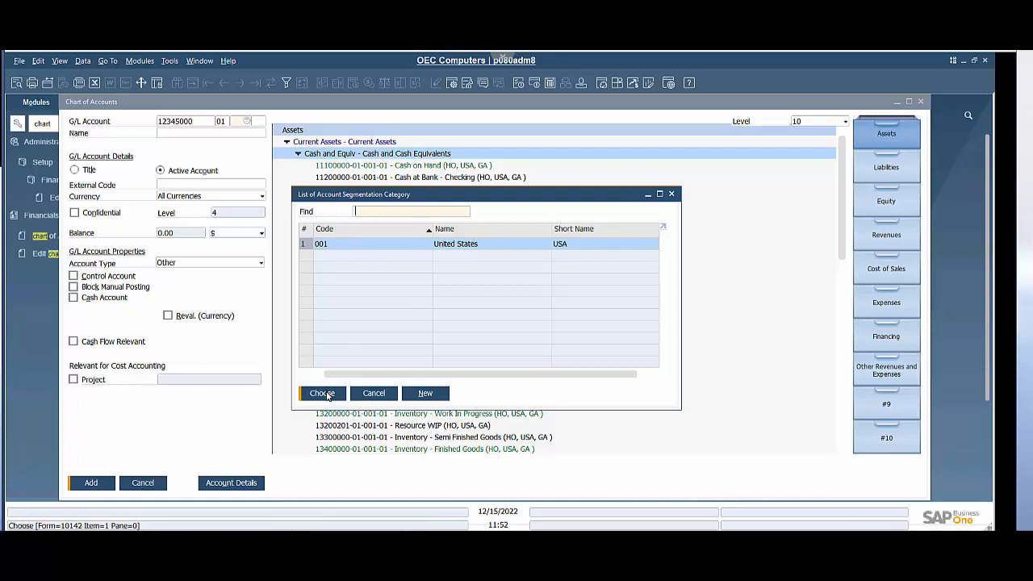
left_click(323, 393)
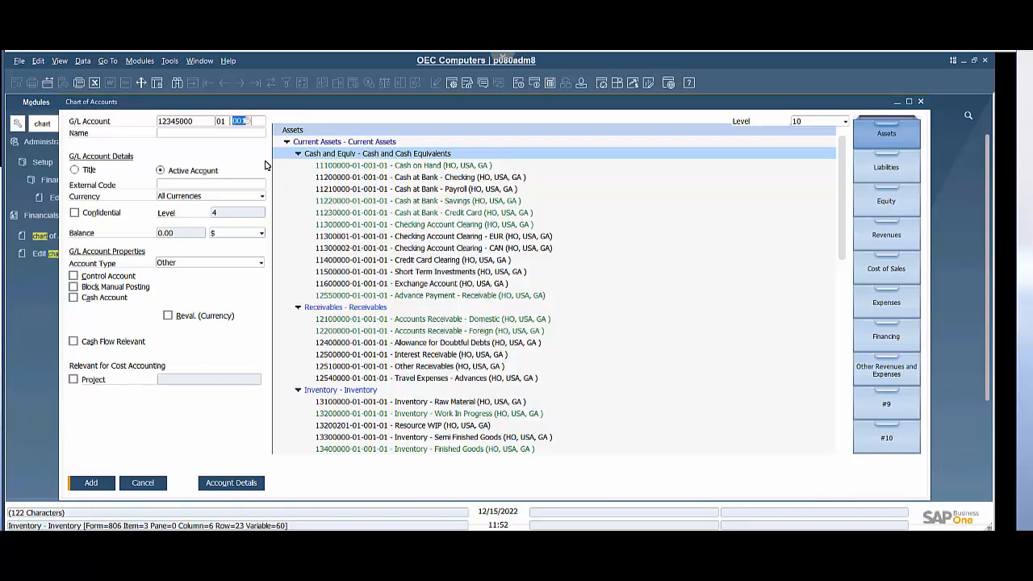
Step: Create a new department segment code 02 named Test Segment with short name TS and apply it
left_click(260, 122)
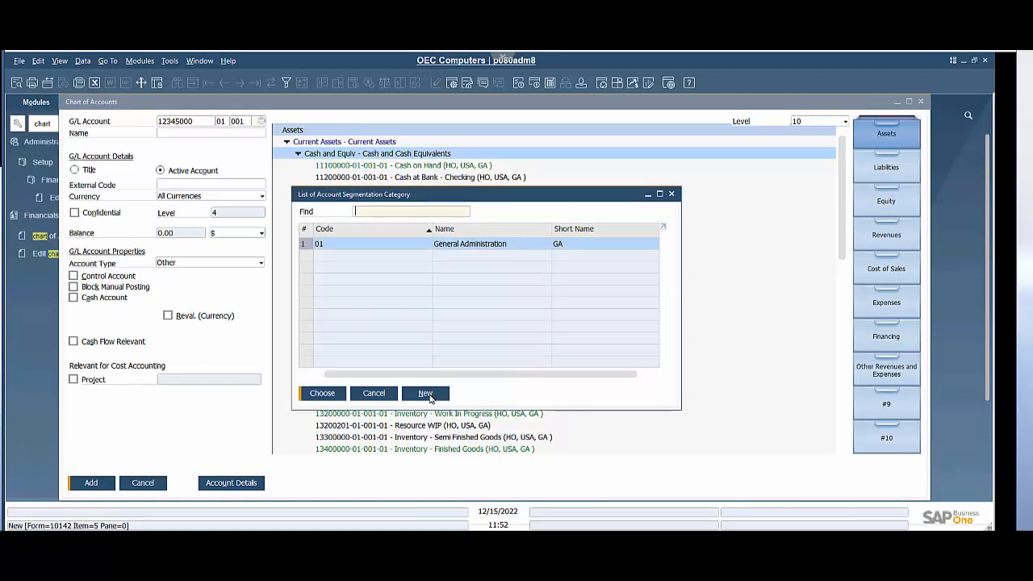
left_click(425, 393)
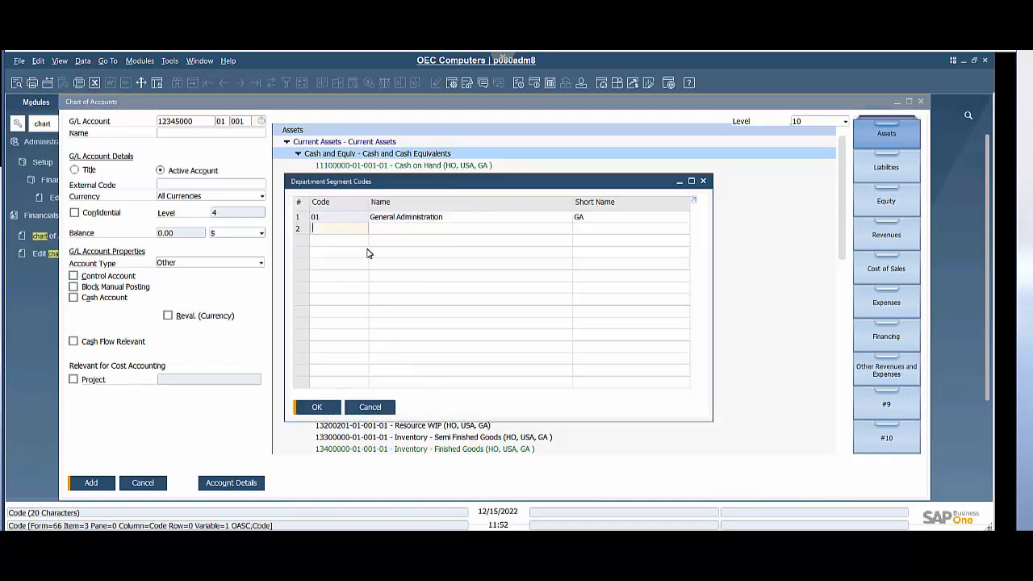
type("02")
key("Tab")
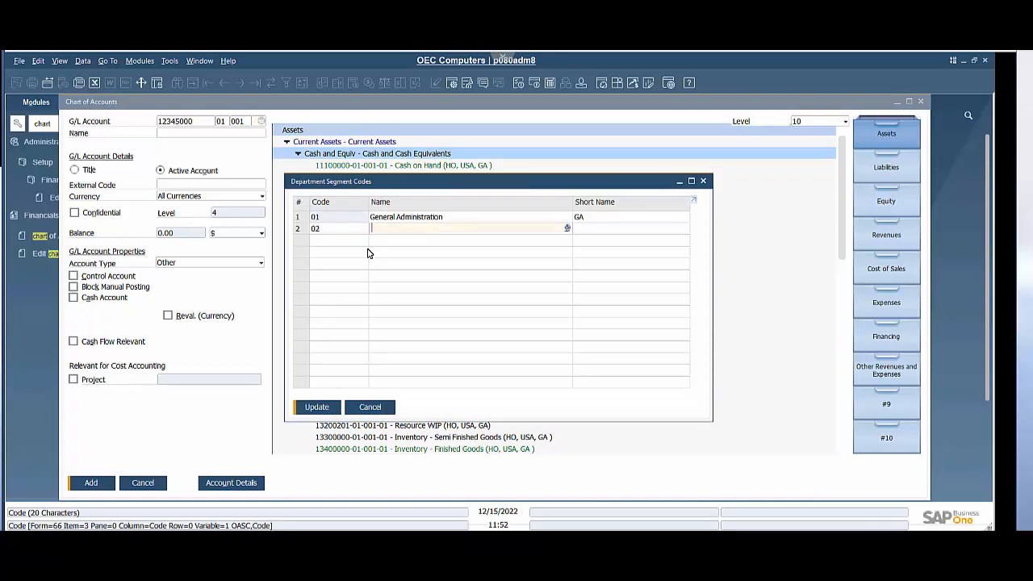
type("Test Segment")
left_click(578, 227)
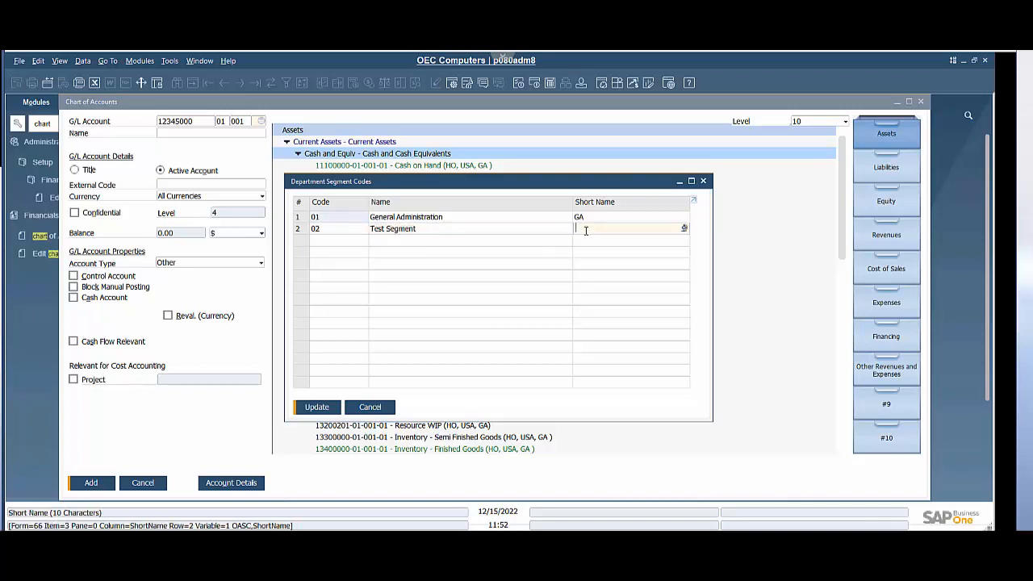
type("TS")
left_click(329, 412)
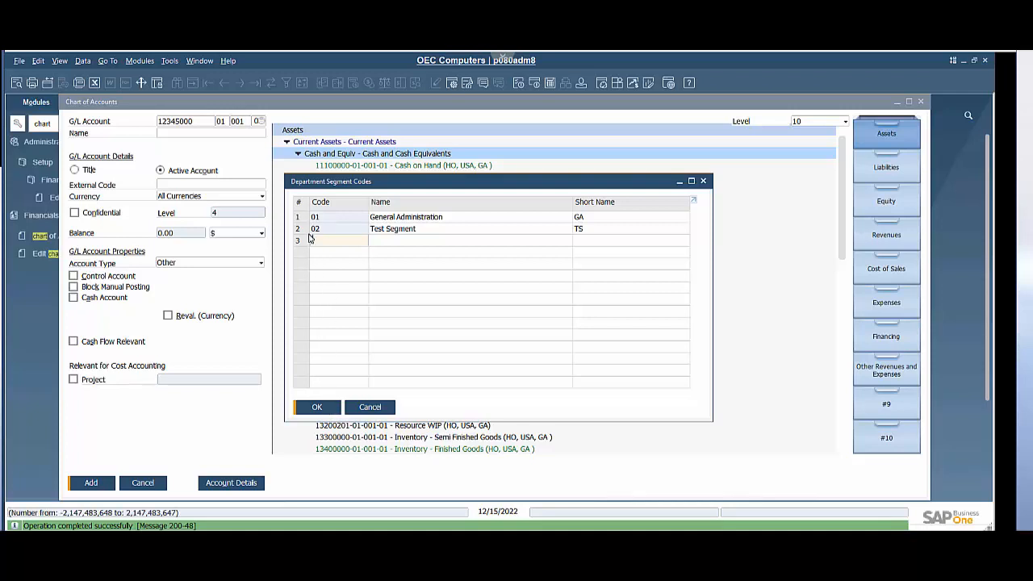
left_click(320, 414)
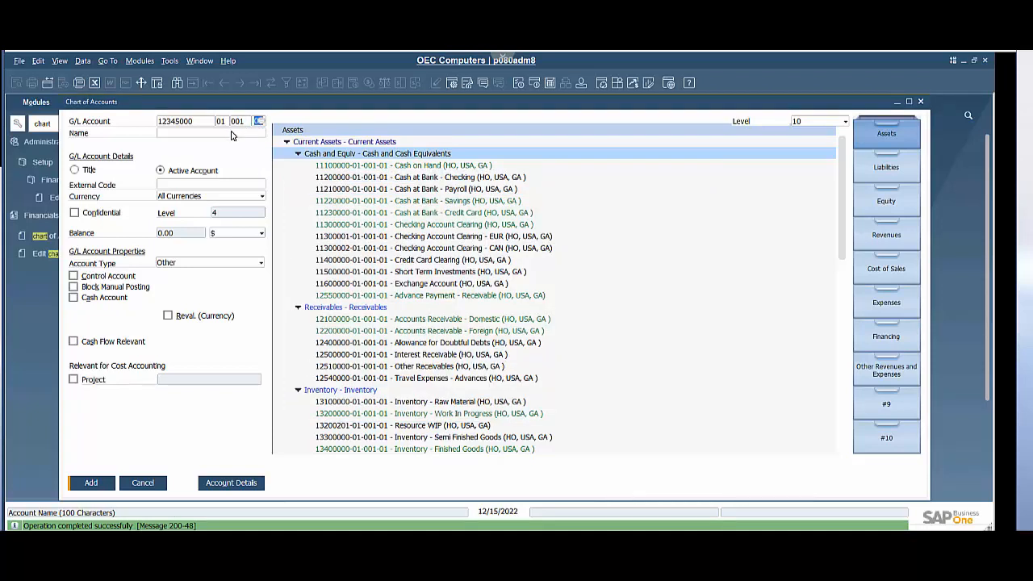
Step: Name the account Test Name and set its account type to Sales
left_click(232, 134)
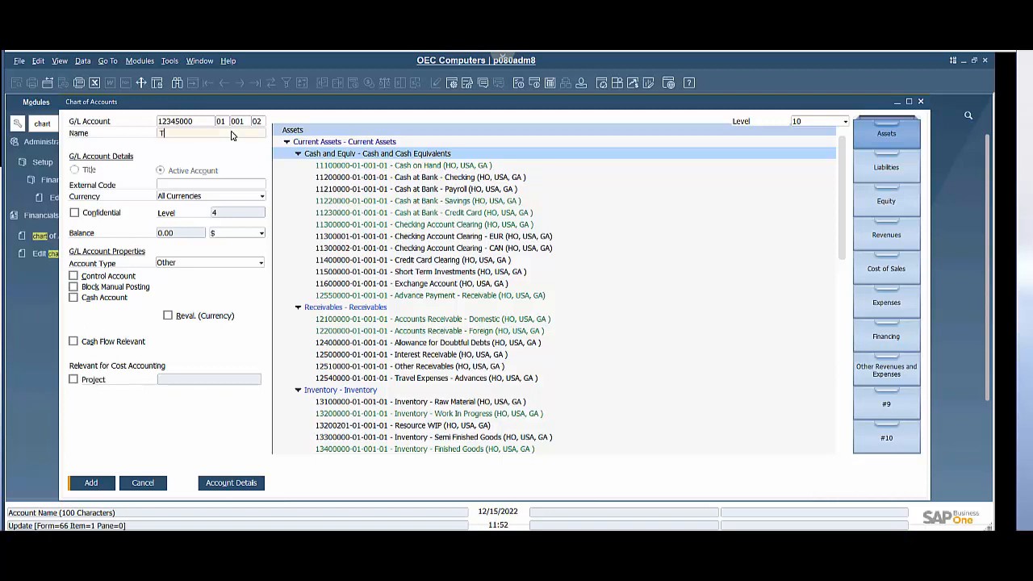
type("Test Name")
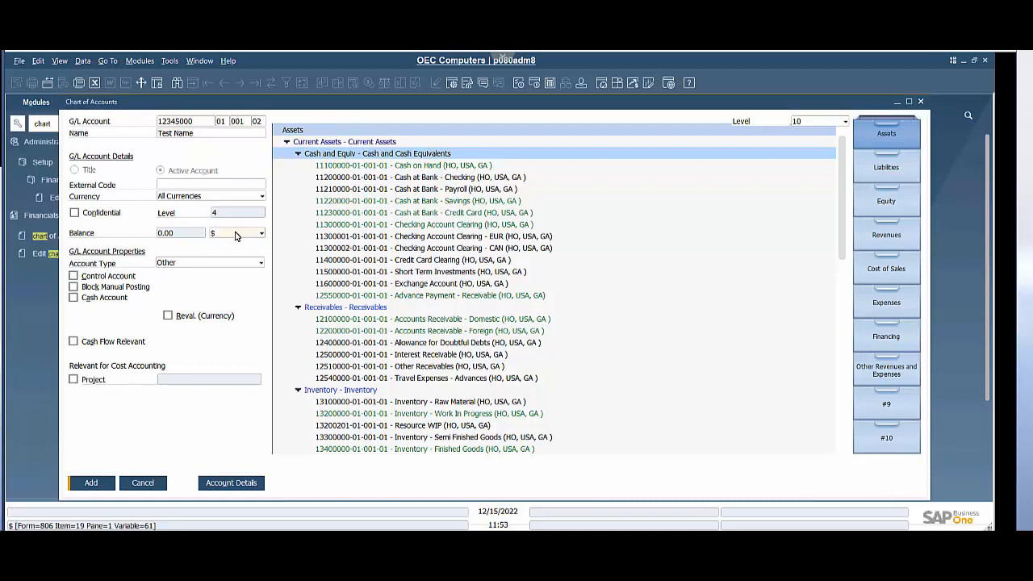
left_click(176, 266)
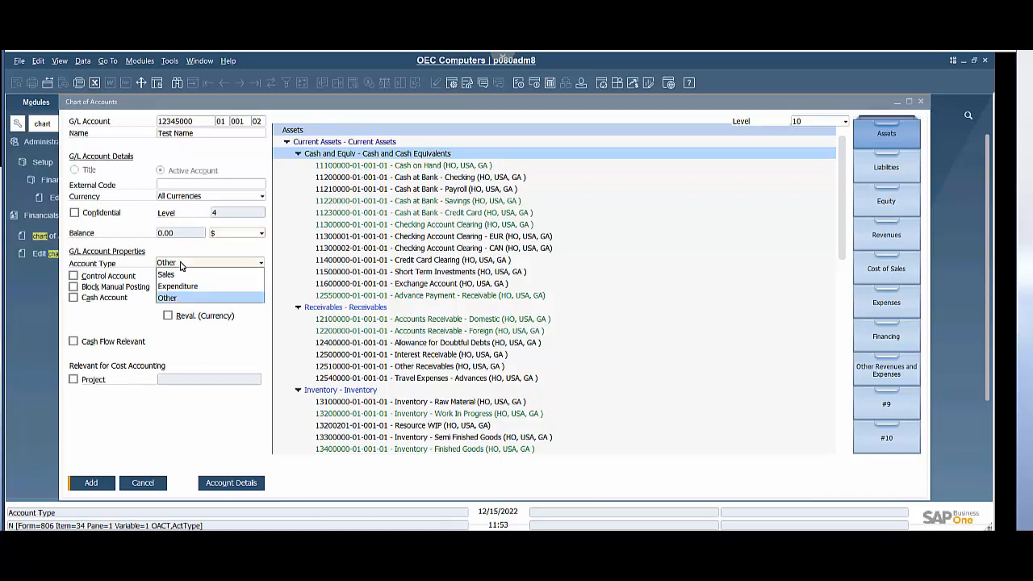
left_click(180, 275)
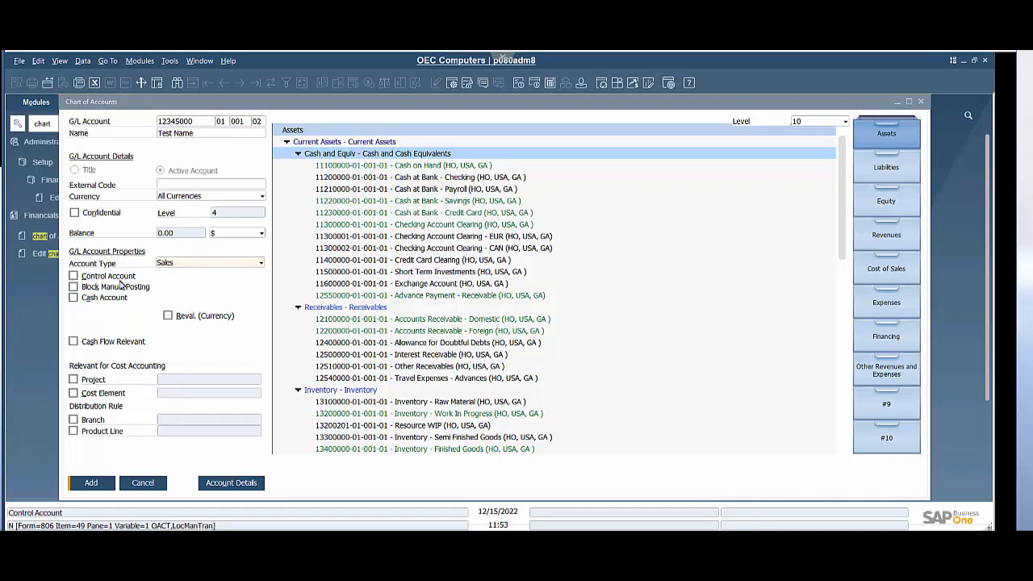
Step: Mark the account as a Cash Account, leaving Control Account unchecked, and add the new account
left_click(75, 277)
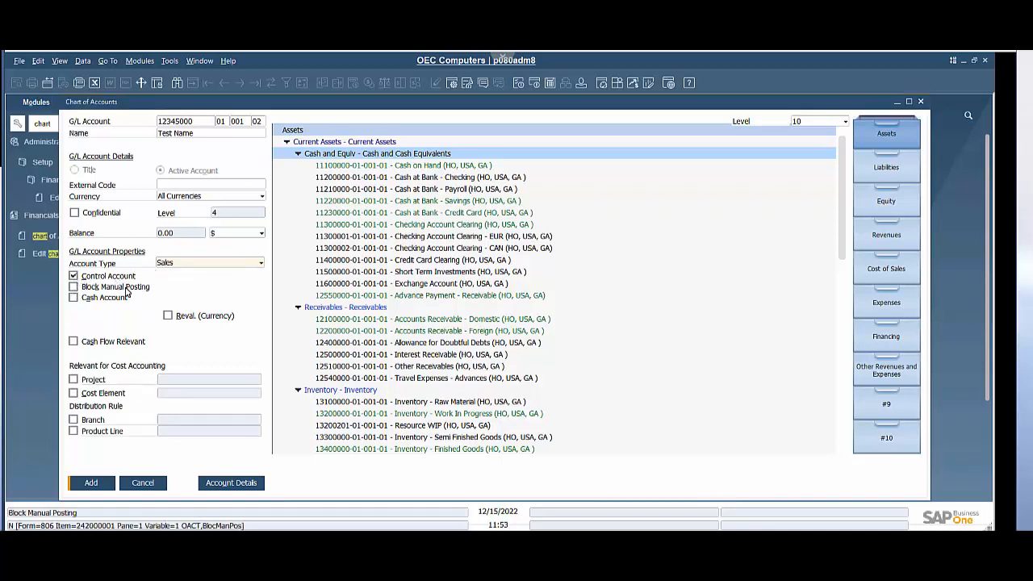
left_click(74, 298)
left_click(75, 298)
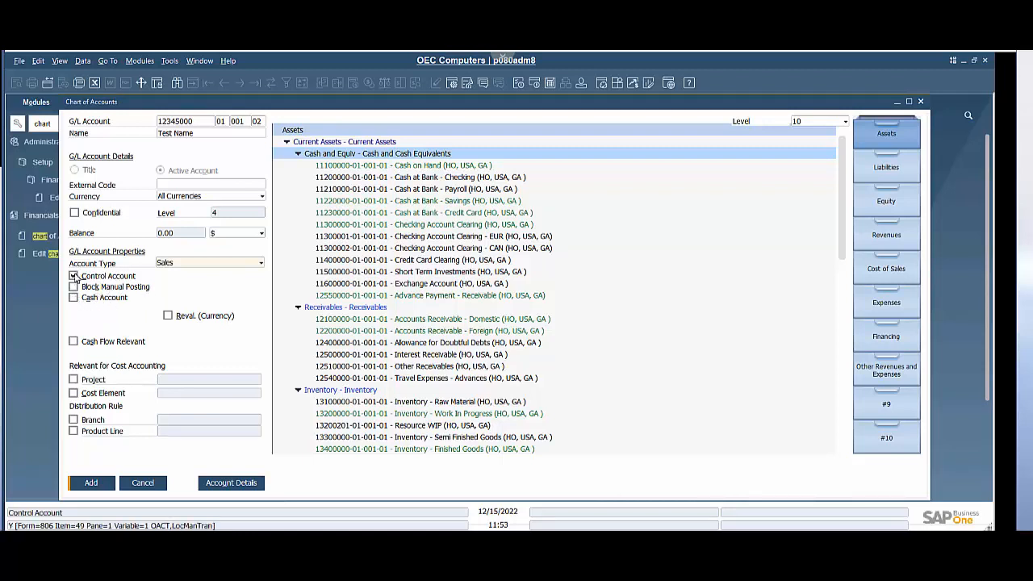
left_click(75, 276)
left_click(75, 297)
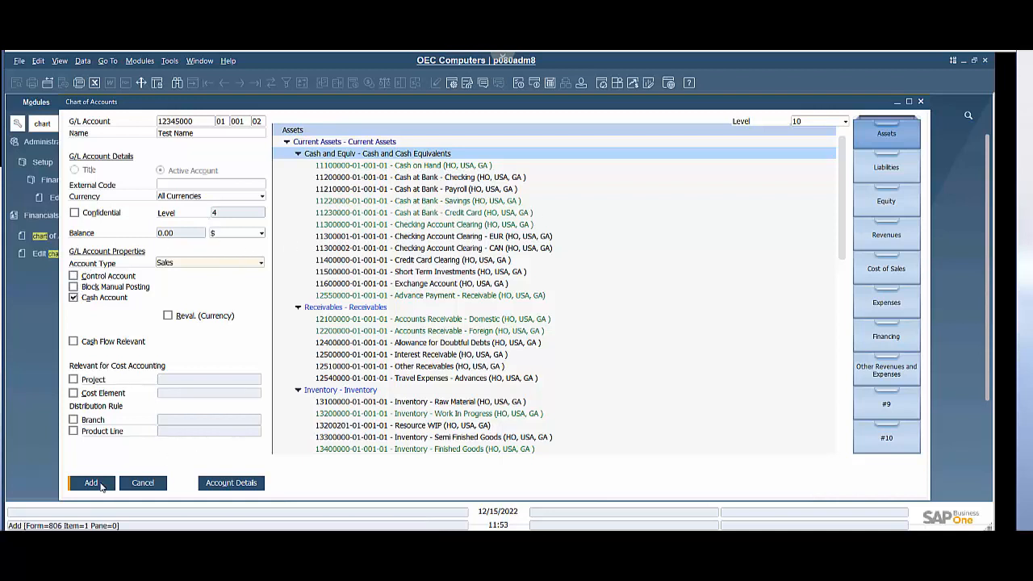
left_click(91, 483)
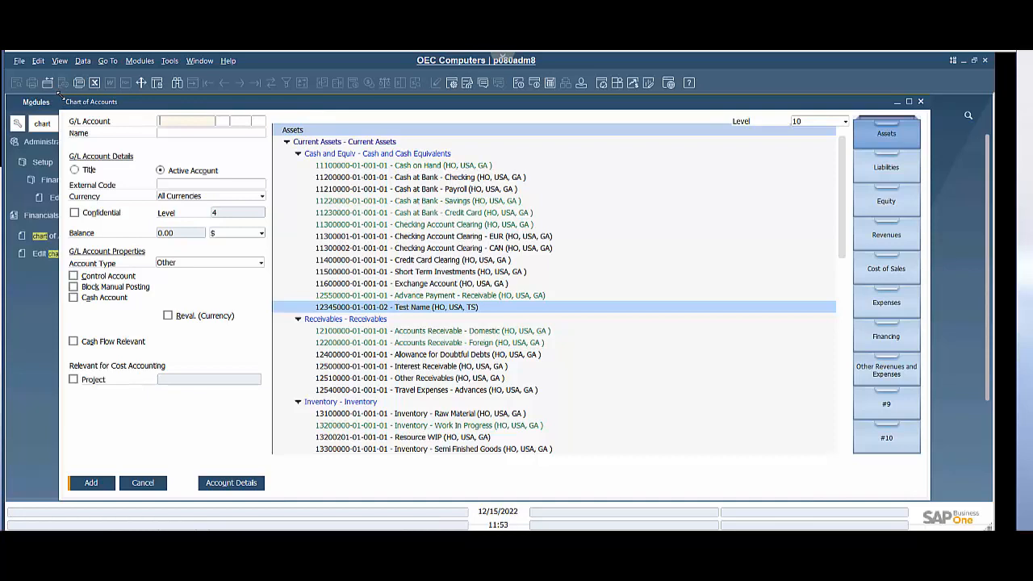
Step: Open the Account Segmentation setup and examine the Division segment codes without changing them
left_click_drag(60, 95, 164, 106)
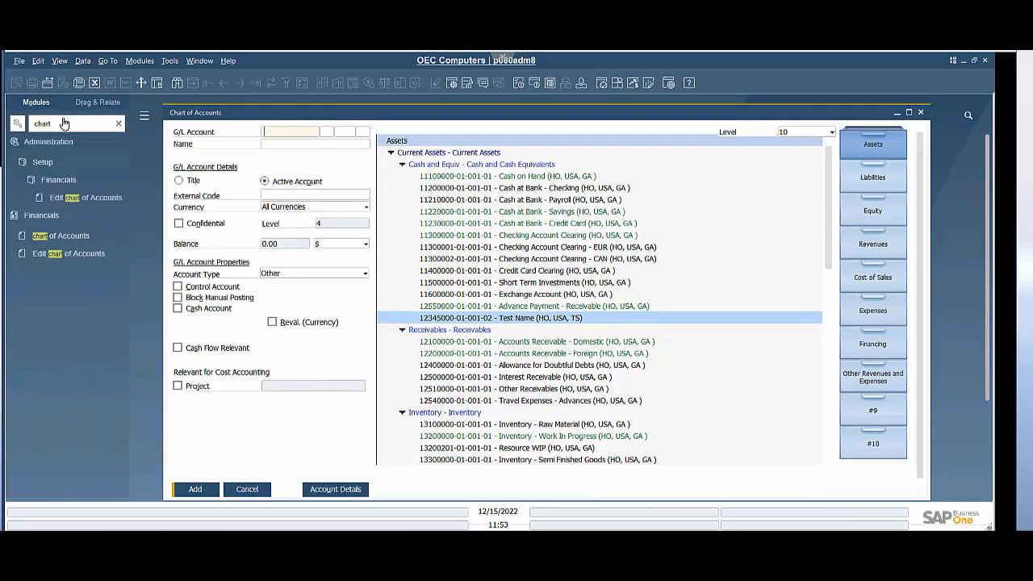
double_click(65, 122)
type("acc")
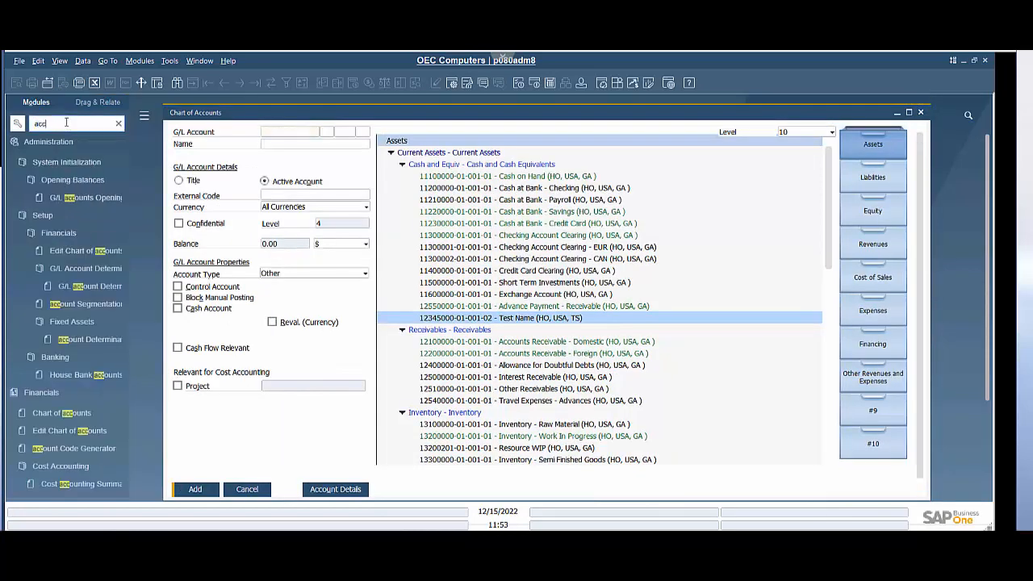
type("ount seg")
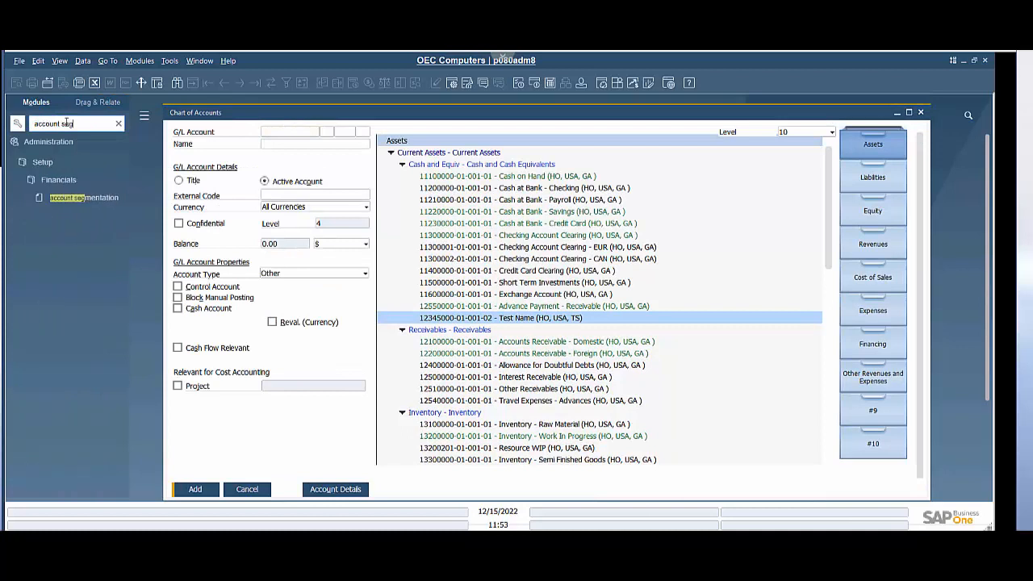
left_click(74, 203)
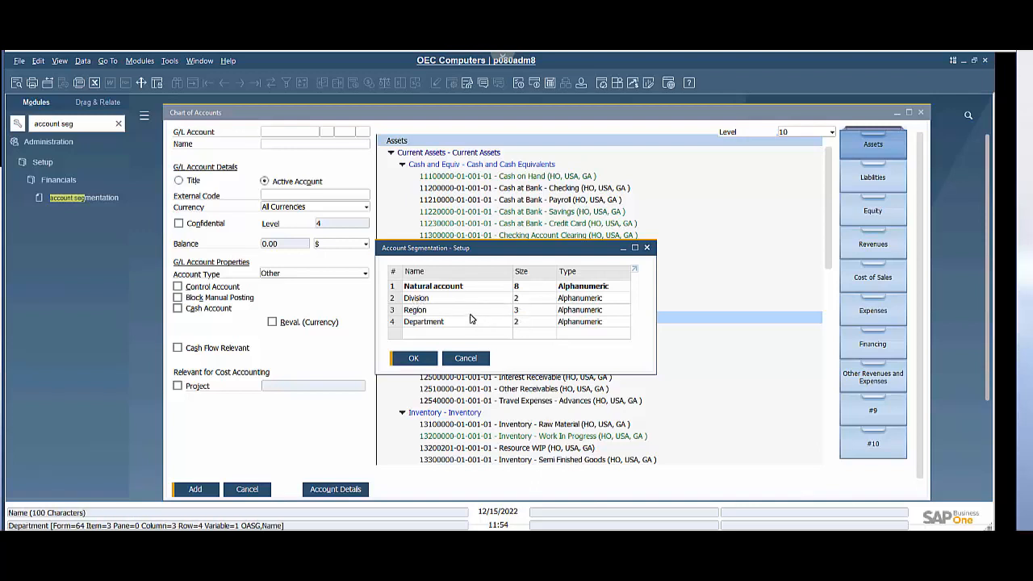
double_click(396, 302)
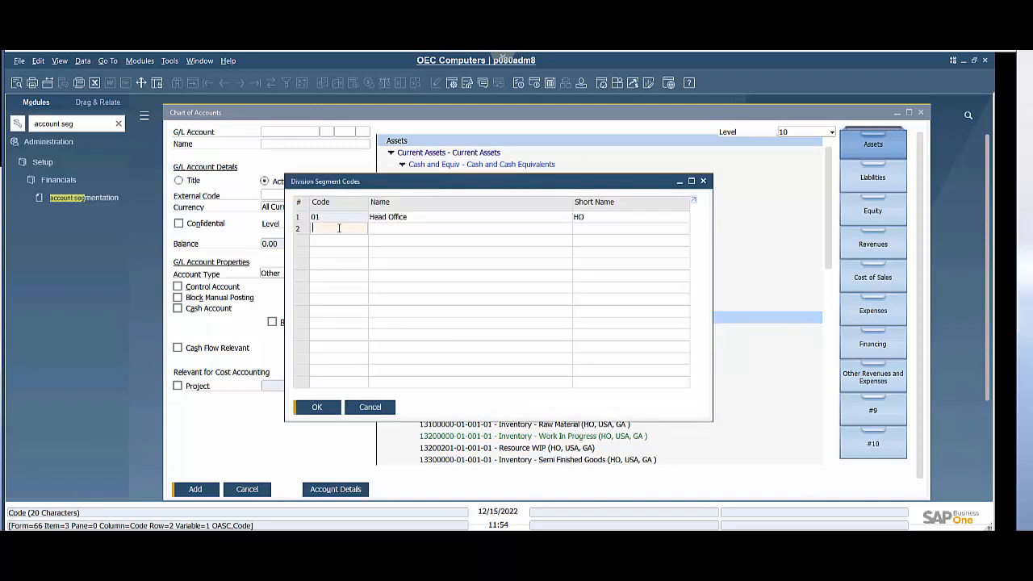
left_click(372, 408)
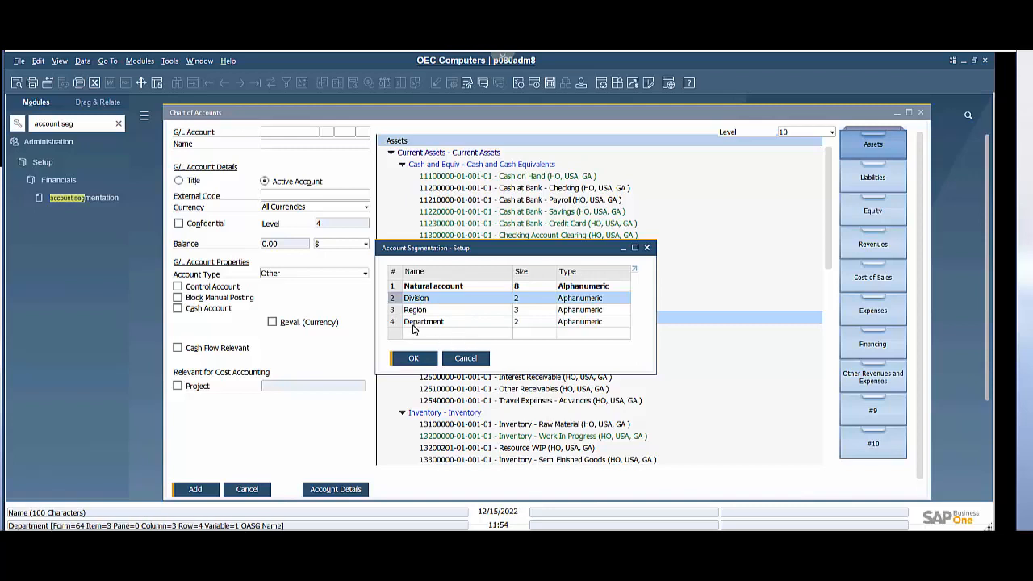
left_click(467, 360)
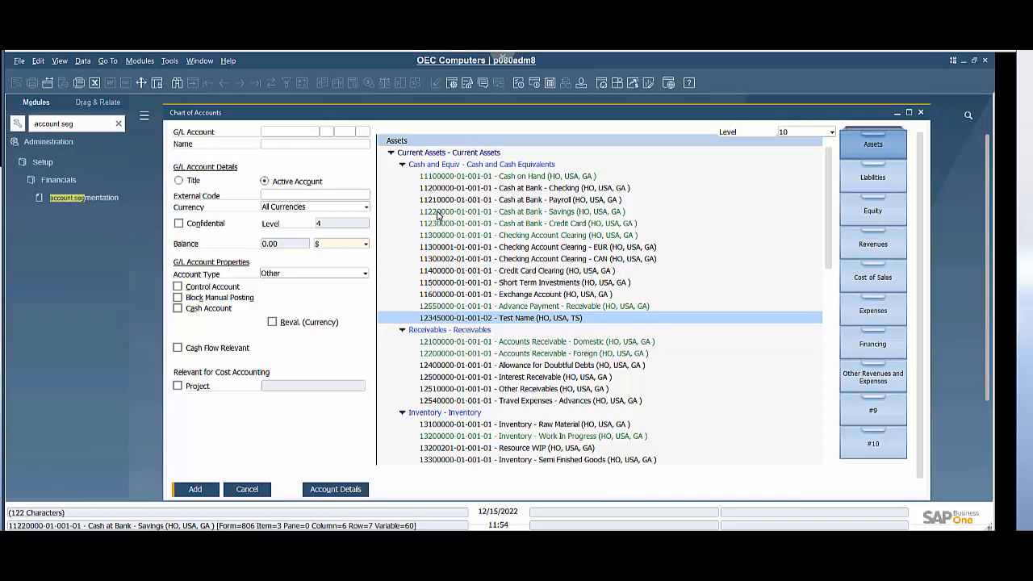
left_click(460, 178)
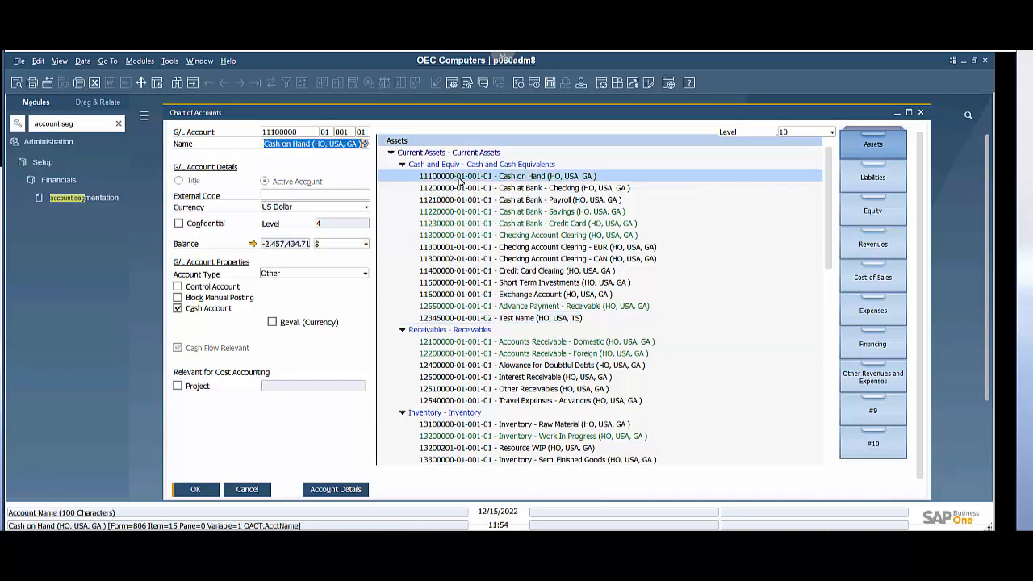
left_click(466, 320)
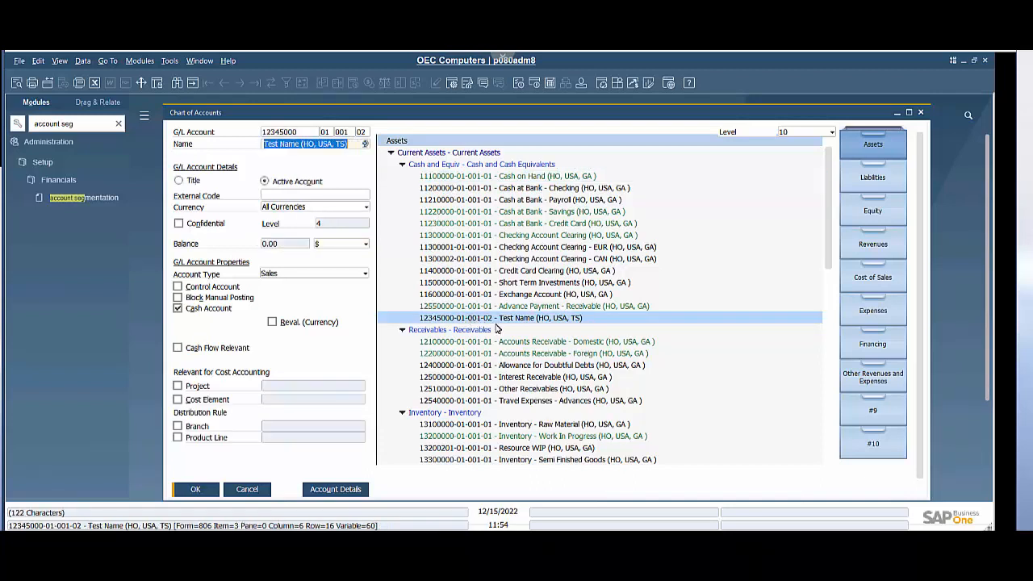
left_click(348, 143)
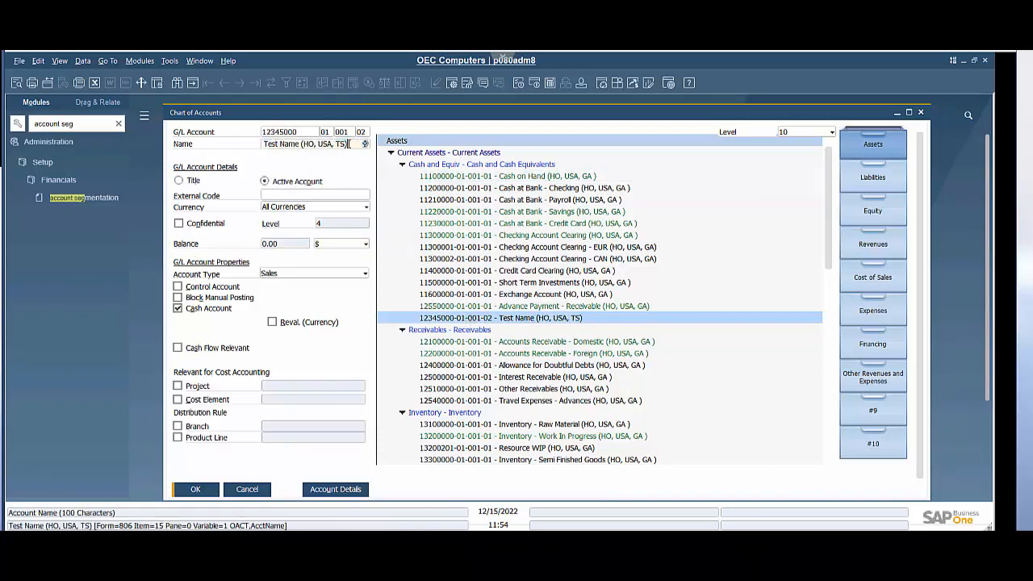
left_click_drag(299, 144, 252, 138)
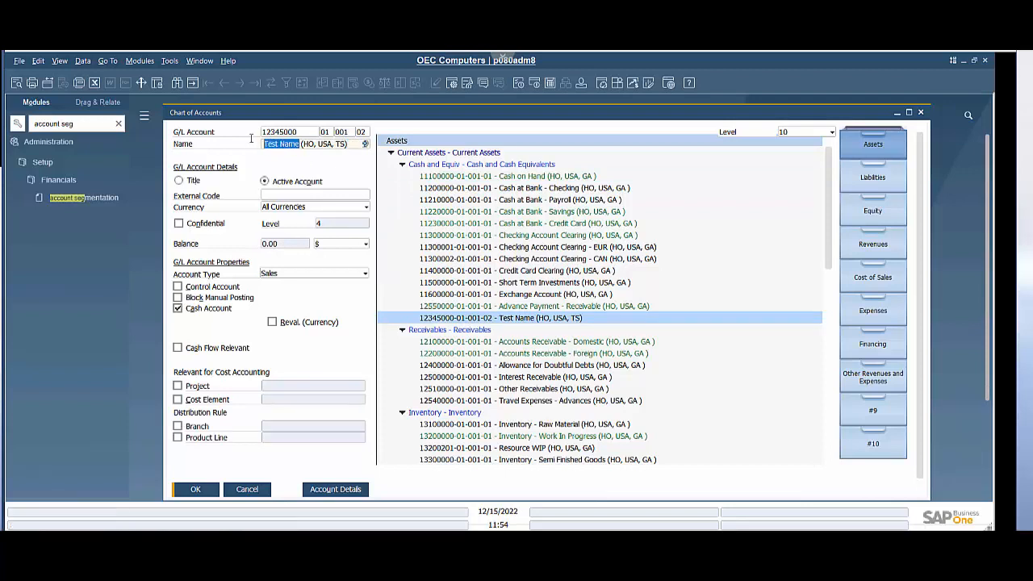
type("Test")
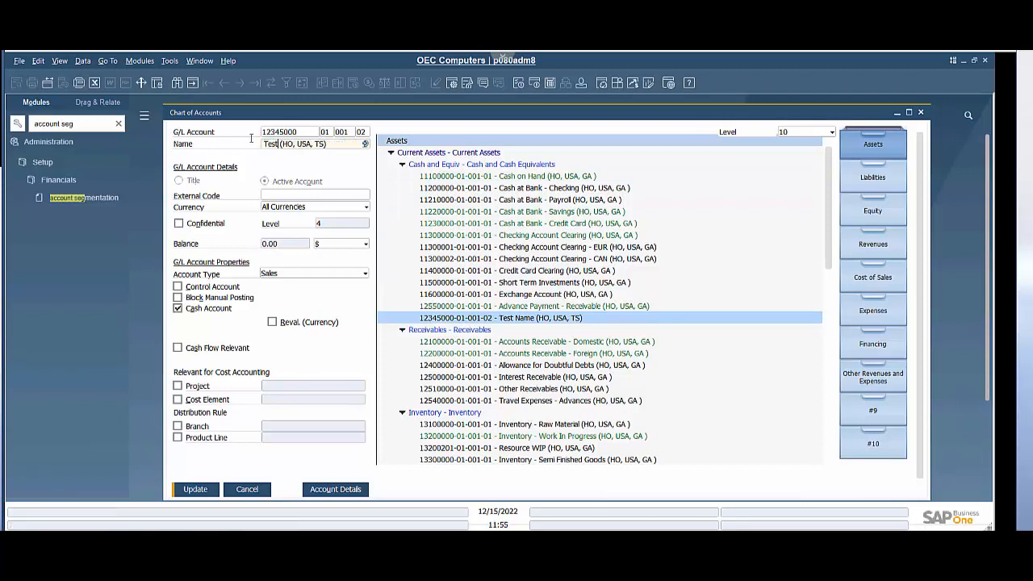
left_click(201, 492)
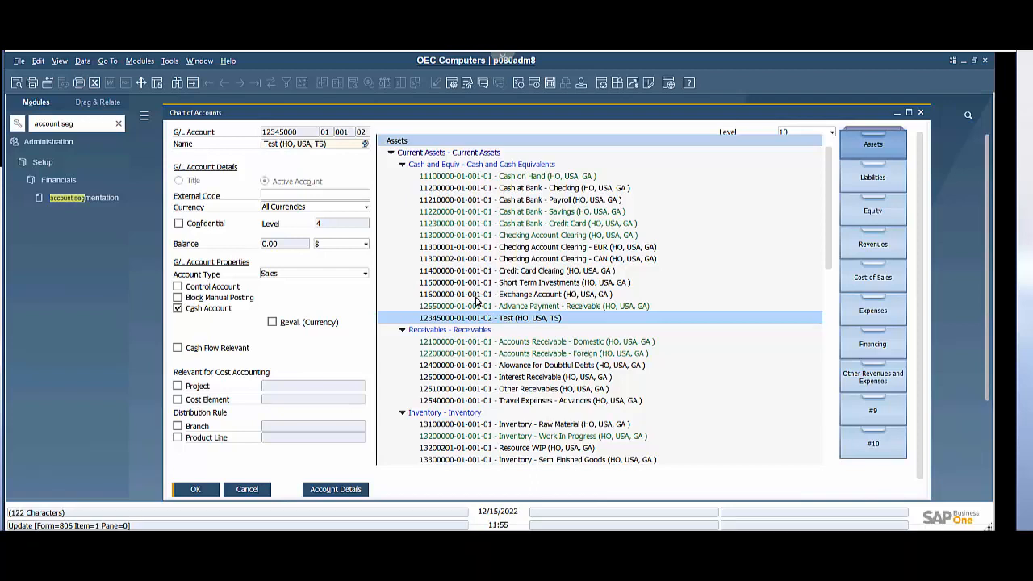
left_click(119, 125)
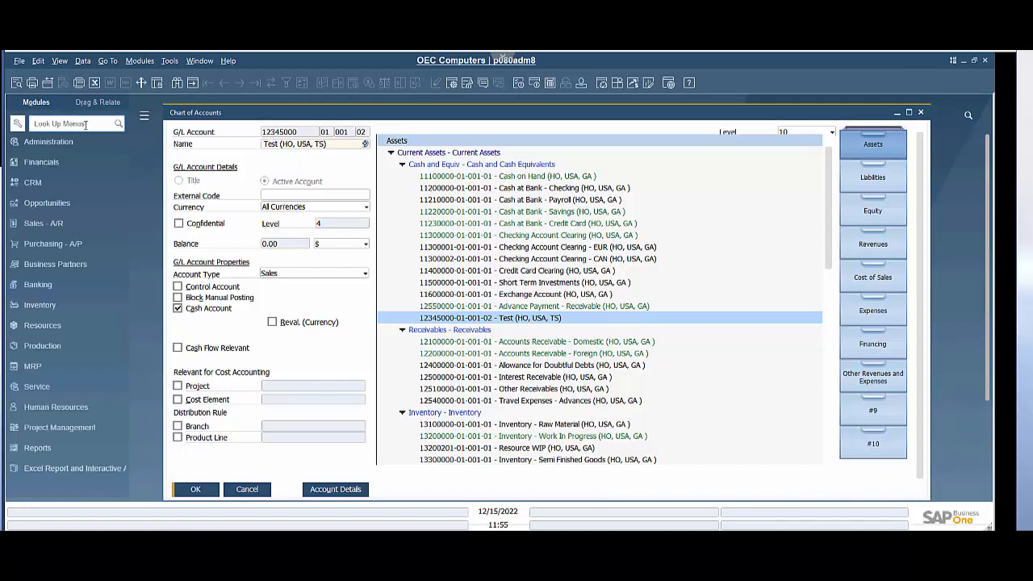
Step: Search the menus for edit and open Edit Chart of Accounts with all drawers selected
left_click(84, 124)
type("edit")
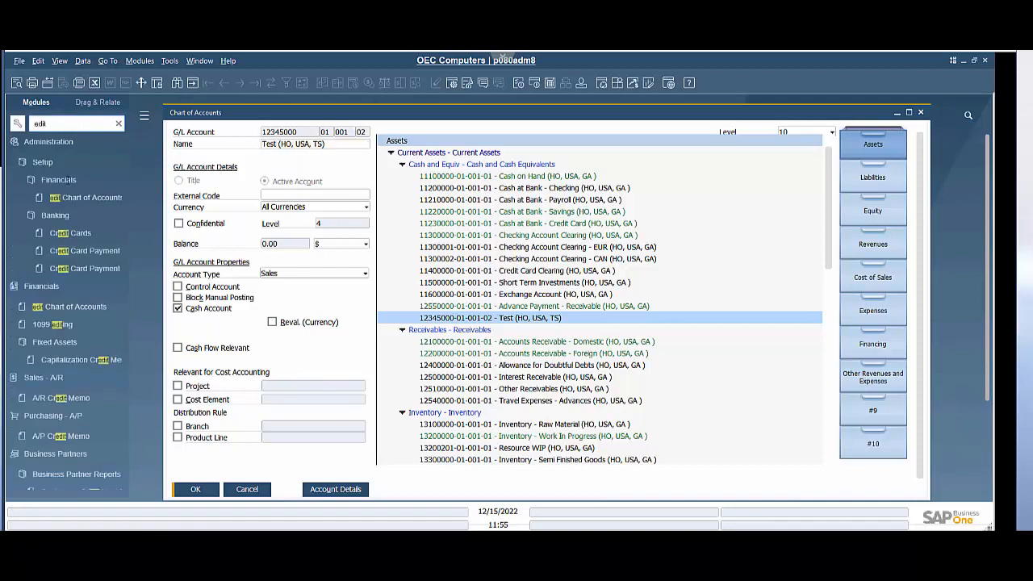
left_click(70, 197)
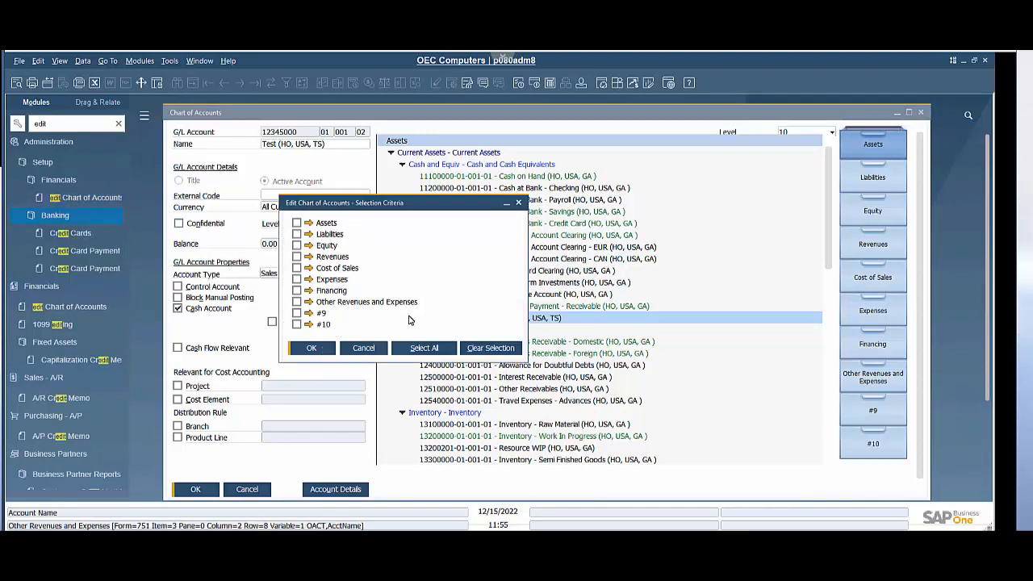
left_click(423, 348)
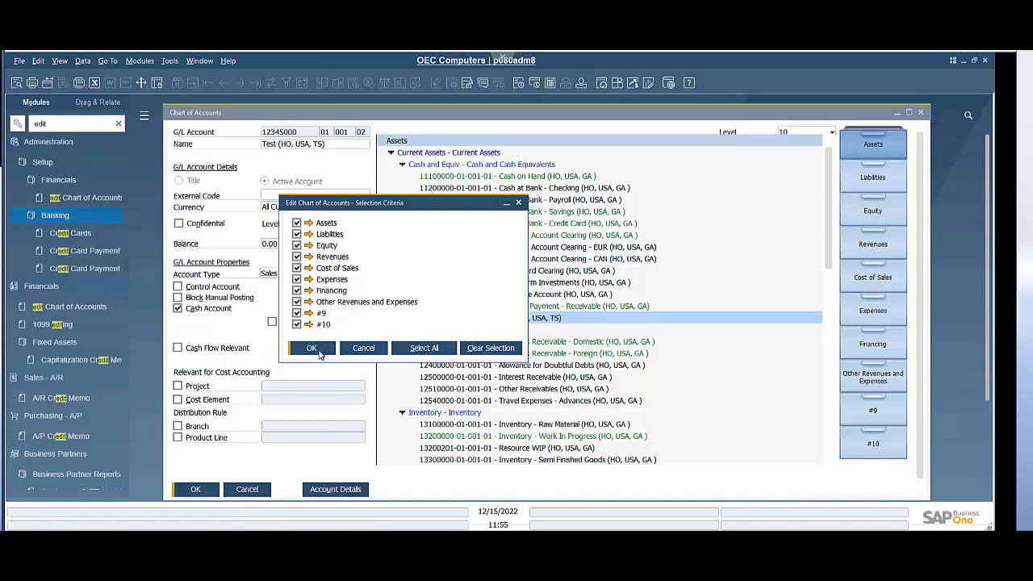
left_click(311, 348)
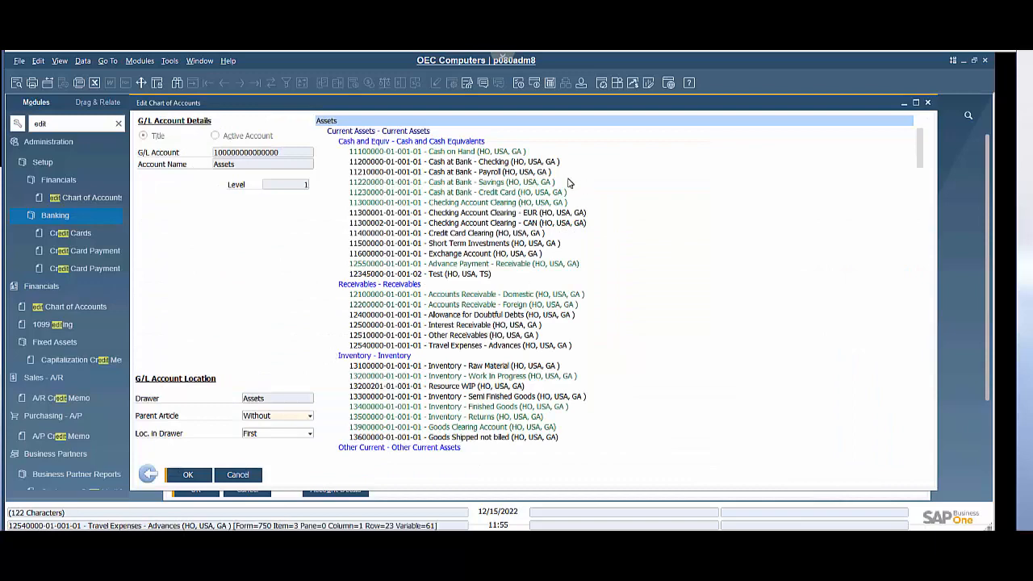
scroll(526, 313, "down", 9)
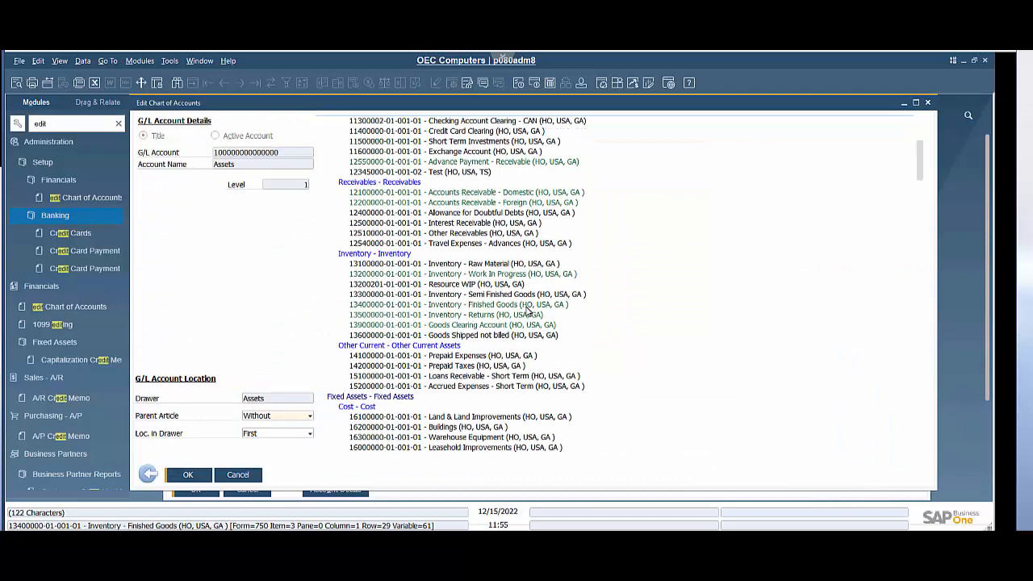
scroll(526, 310, "up", 9)
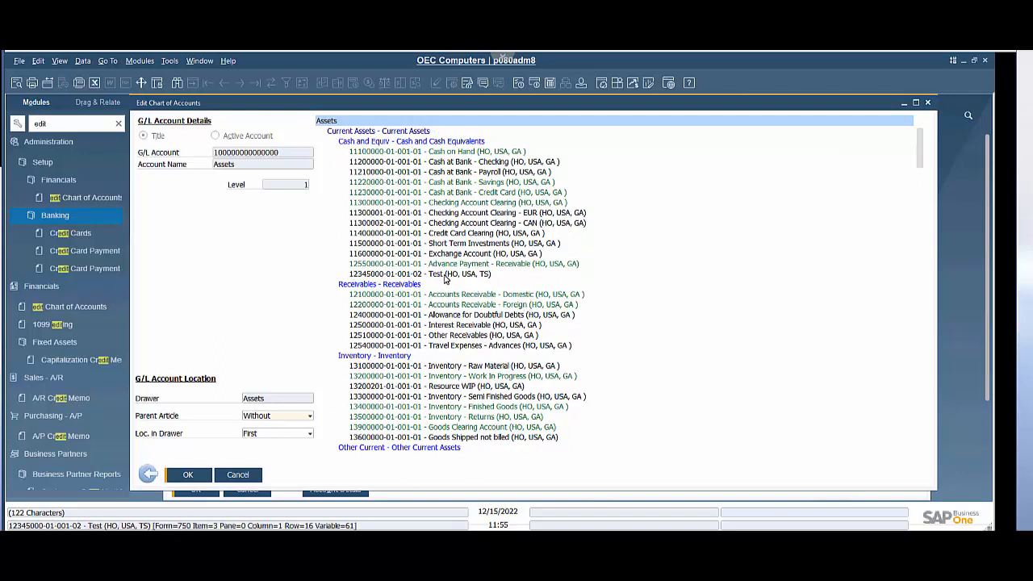
left_click(444, 276)
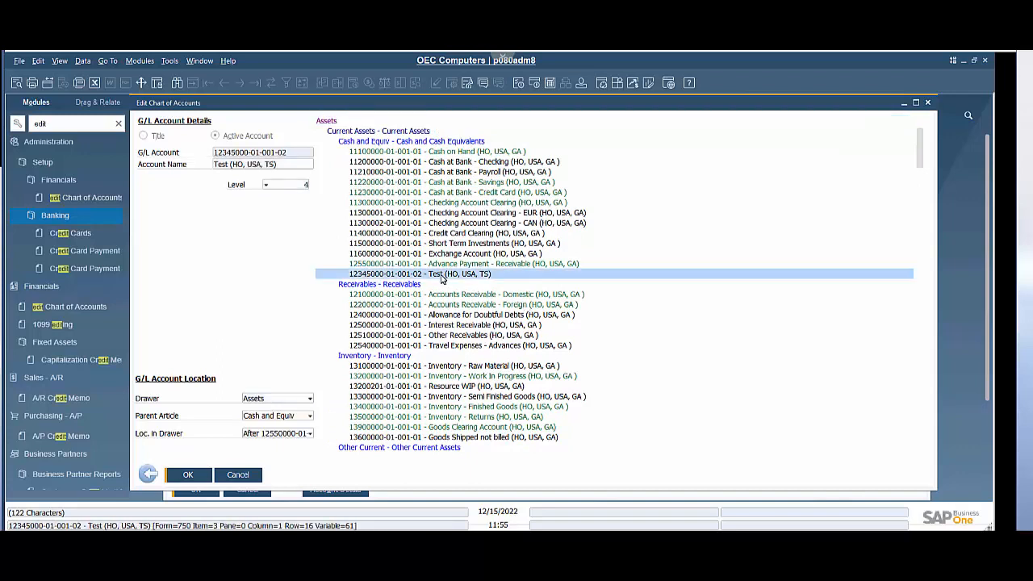
right_click(363, 275)
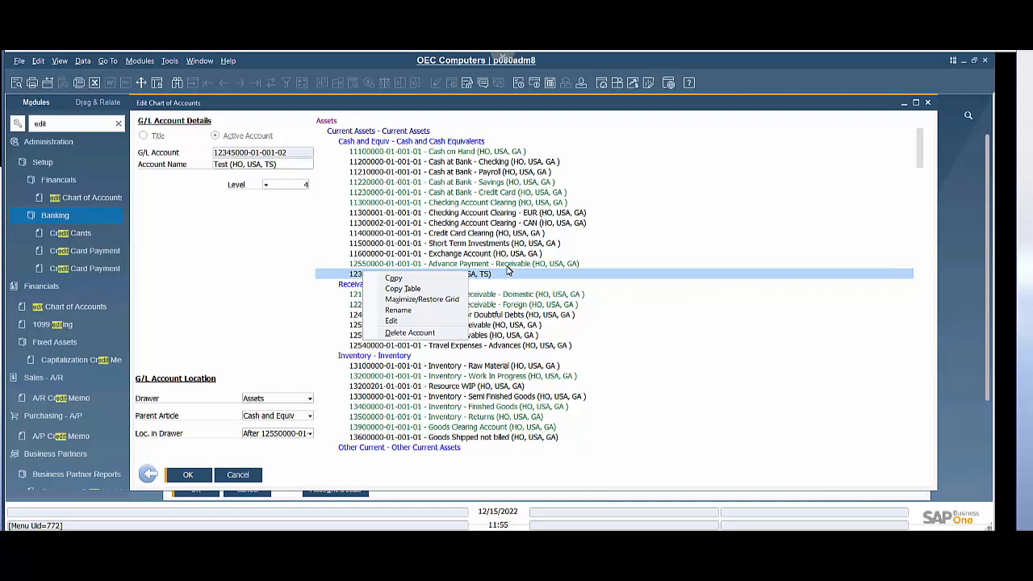
left_click(478, 276)
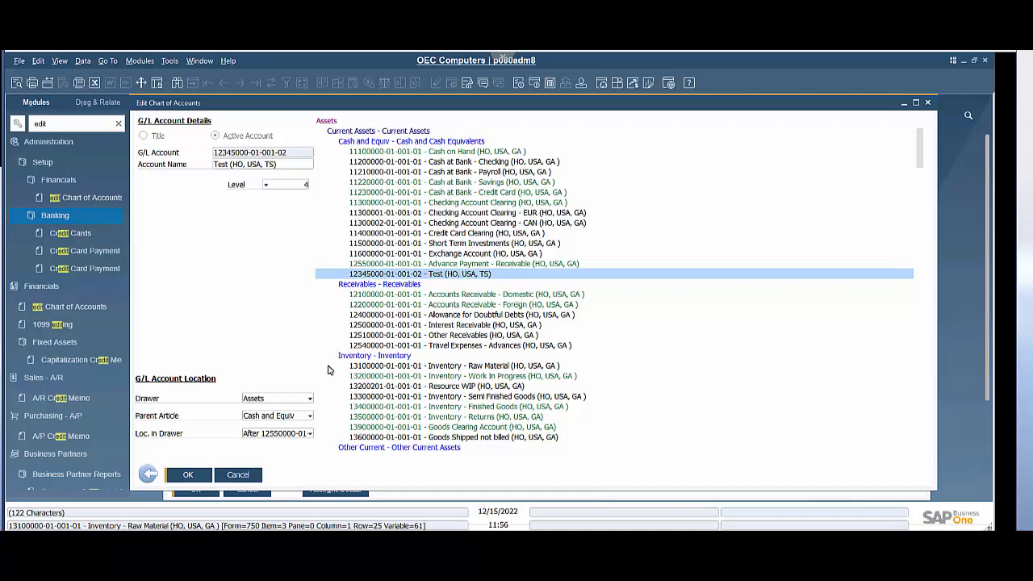
left_click(298, 398)
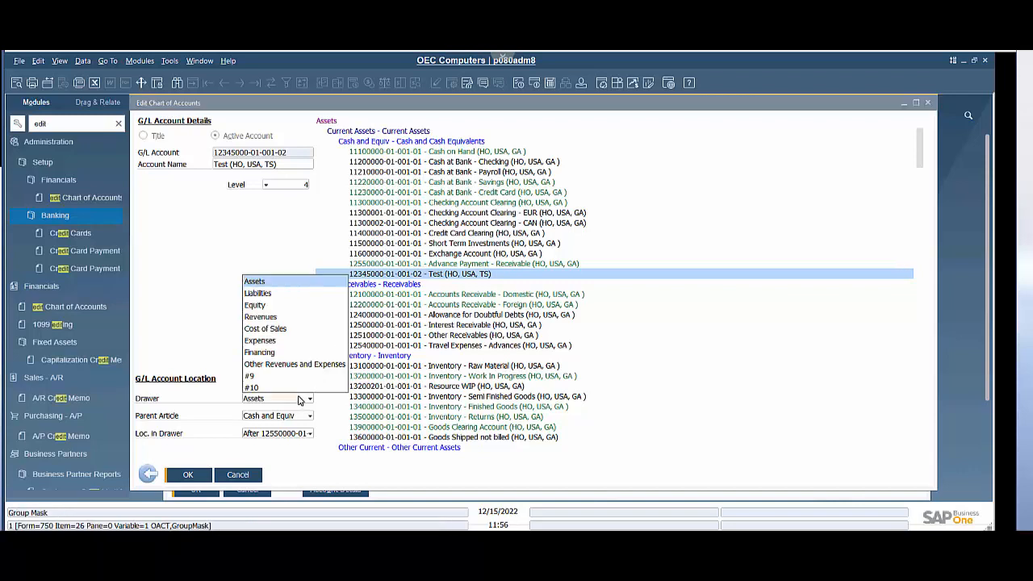
left_click(262, 296)
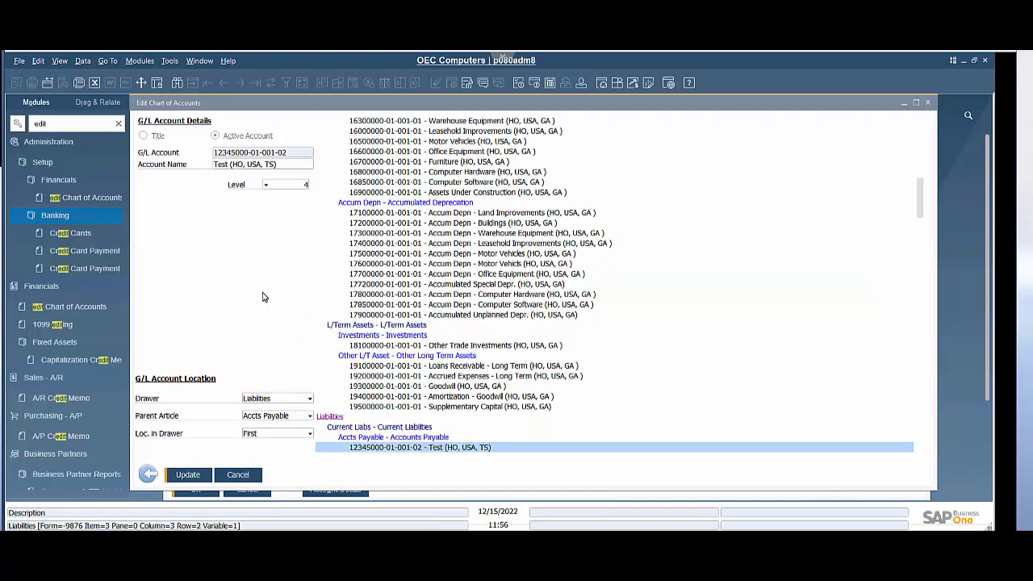
left_click(273, 417)
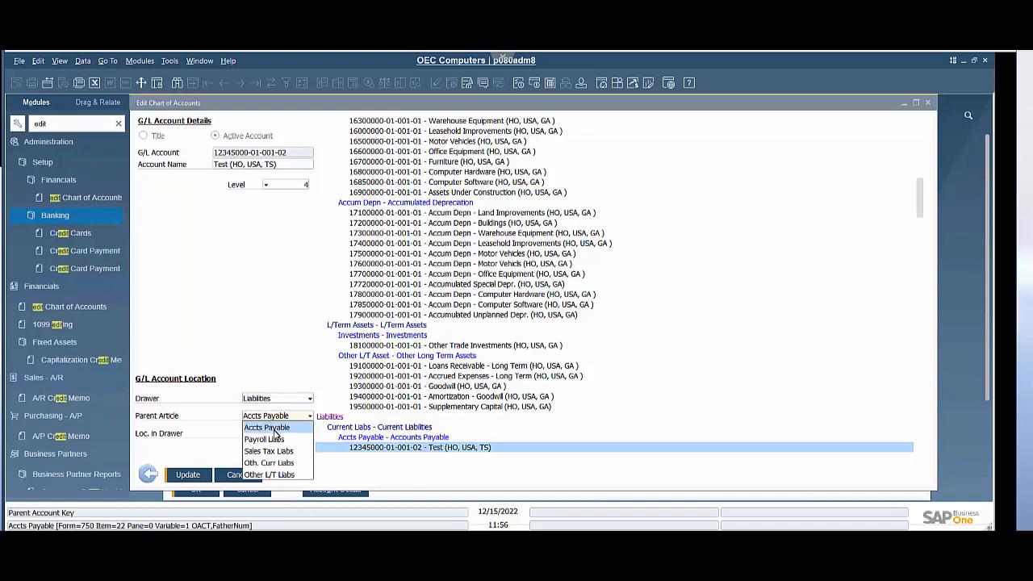
left_click(280, 440)
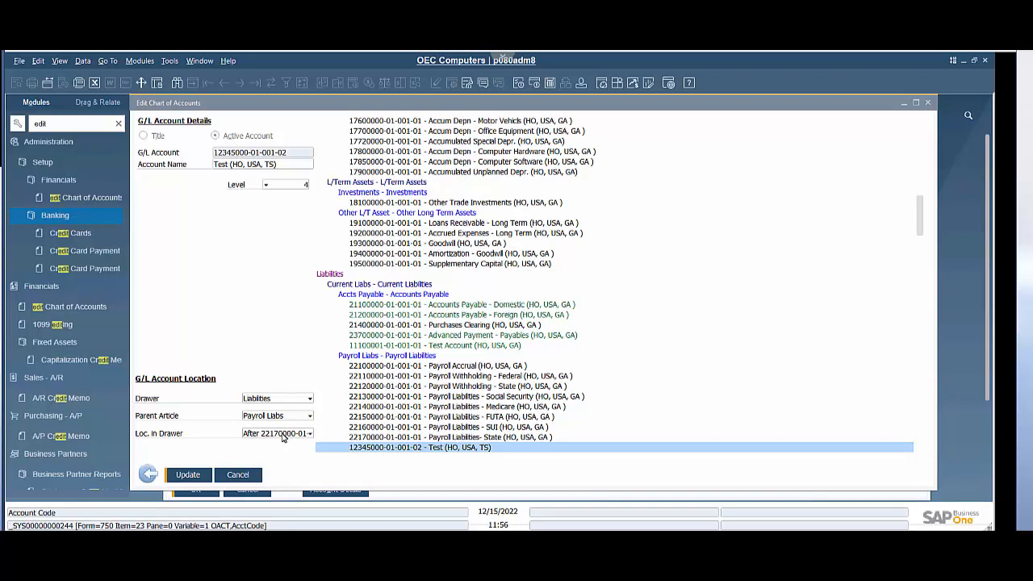
left_click(283, 434)
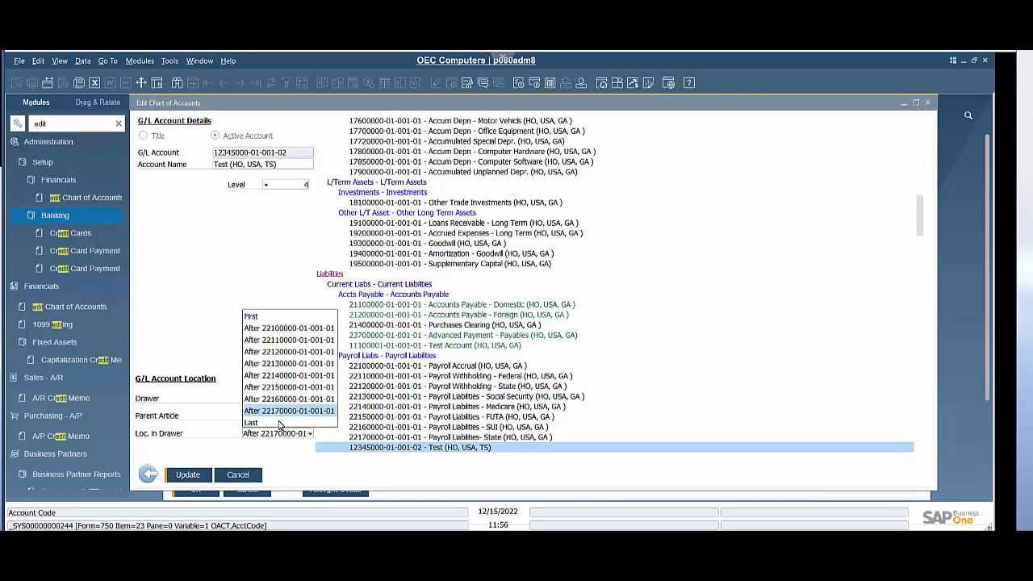
left_click(270, 316)
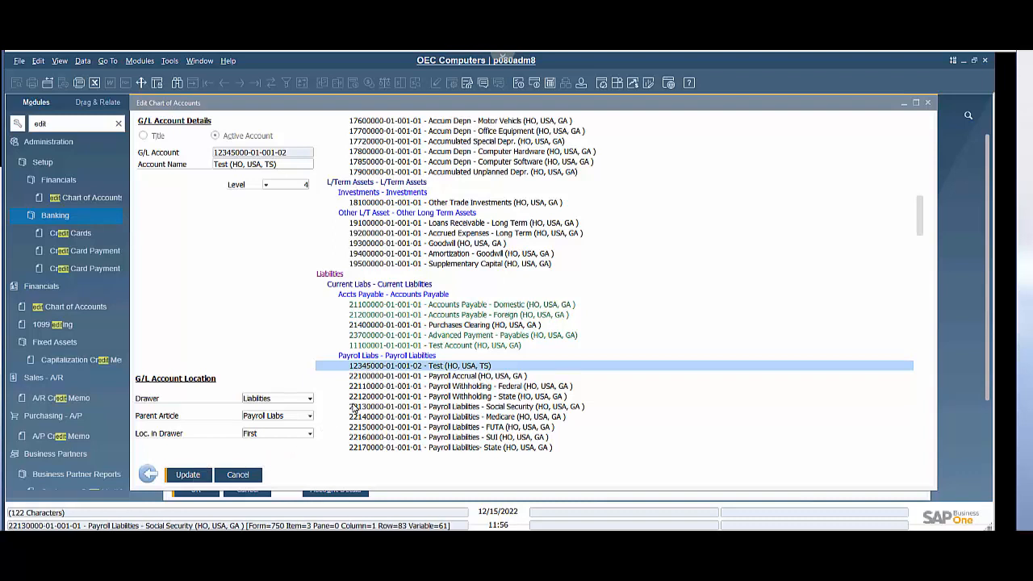
left_click(250, 475)
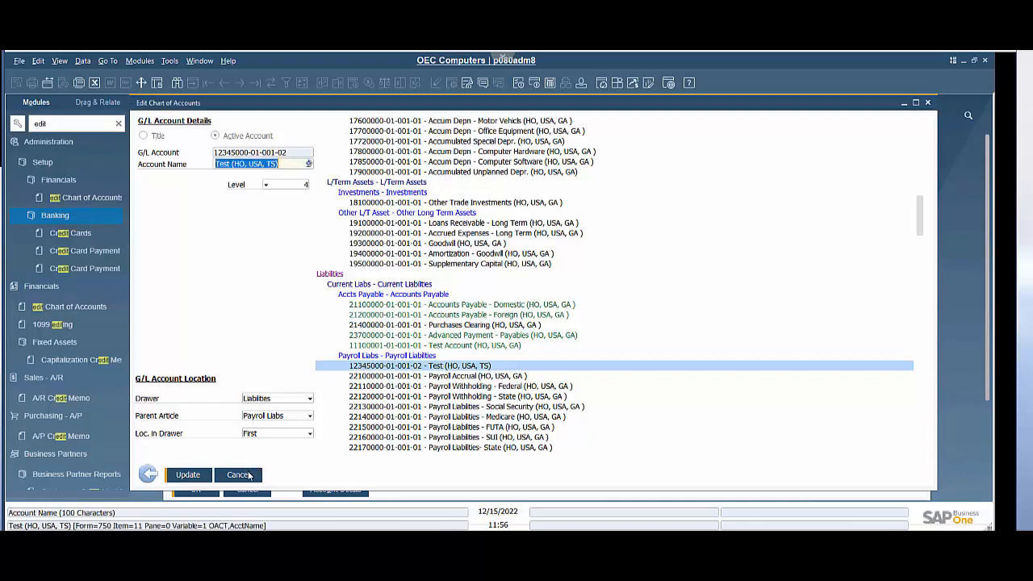
left_click(249, 475)
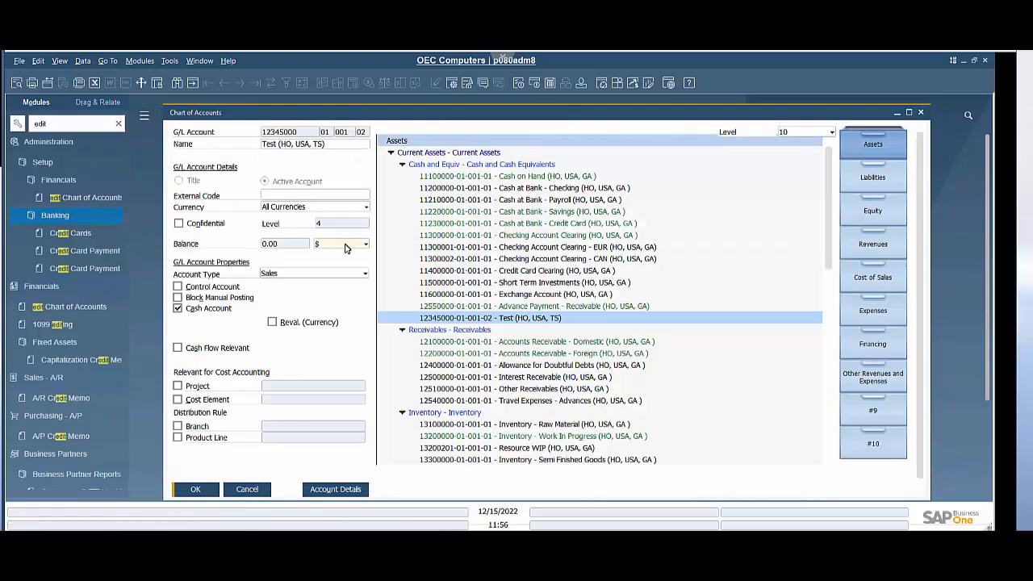